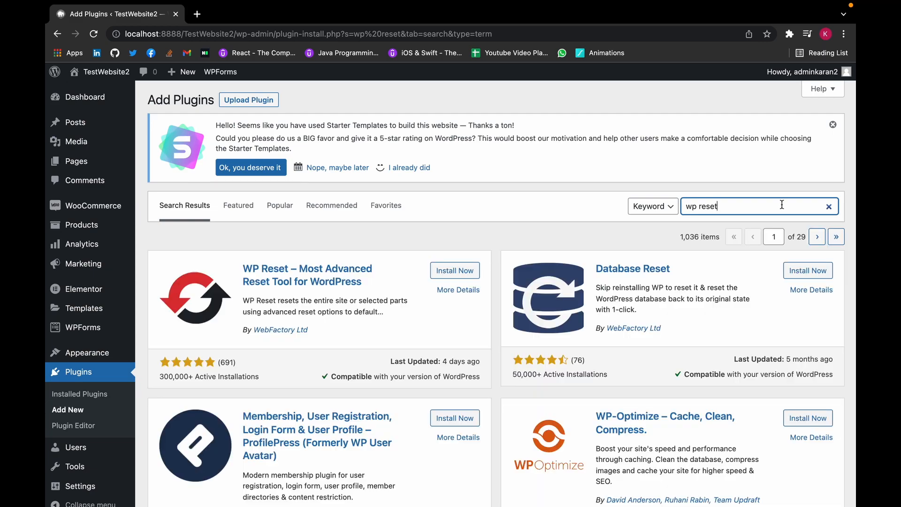
Install and activate WP Reset, then dismiss its welcome notice on the Plugins page.
{"action": "left_click", "coordinate": [456, 271]}
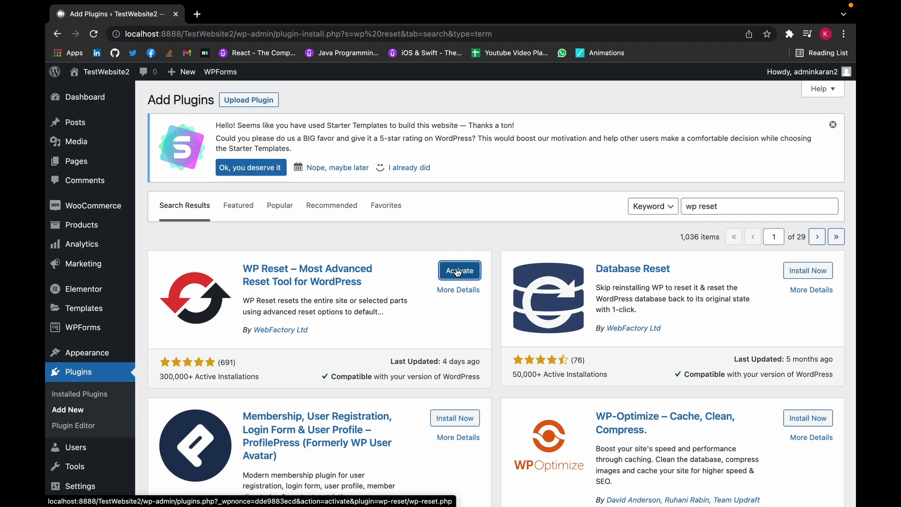
{"action": "left_click", "coordinate": [457, 273]}
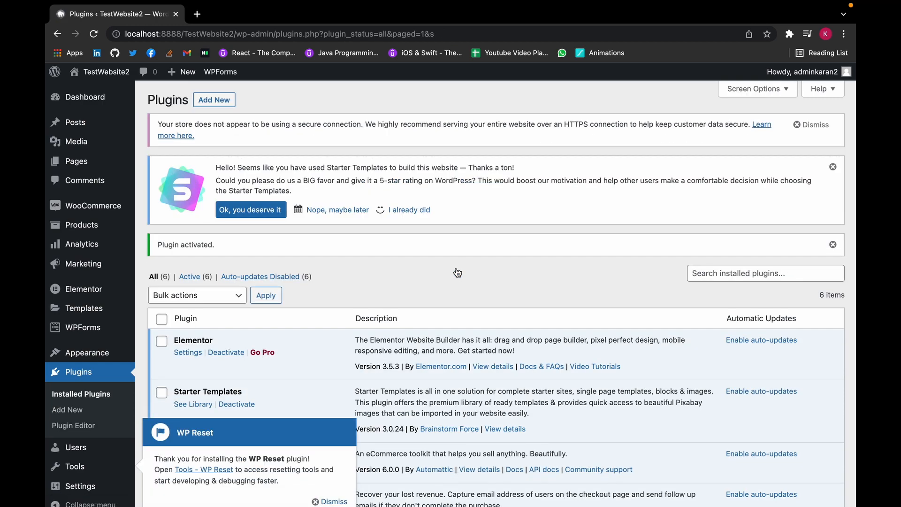
{"action": "scroll", "coordinate": [455, 272], "scroll_direction": "down", "scroll_amount": 2}
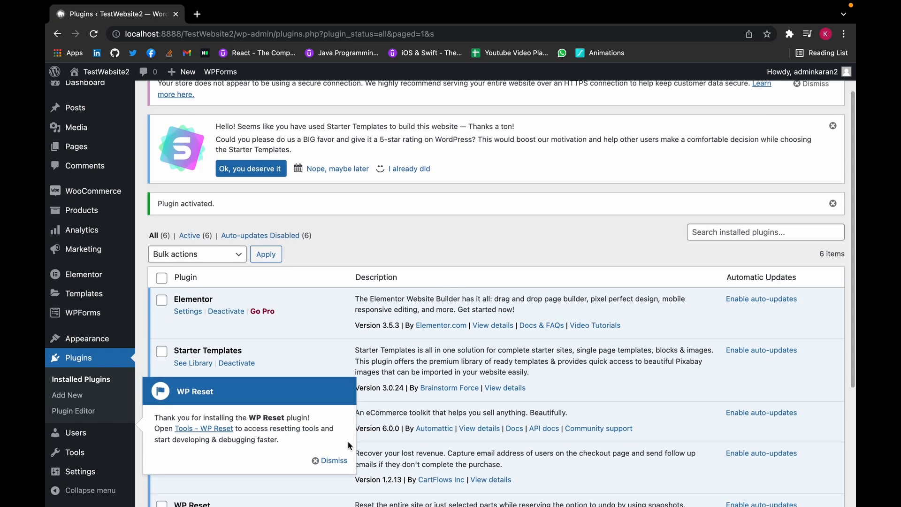
{"action": "left_click", "coordinate": [334, 460]}
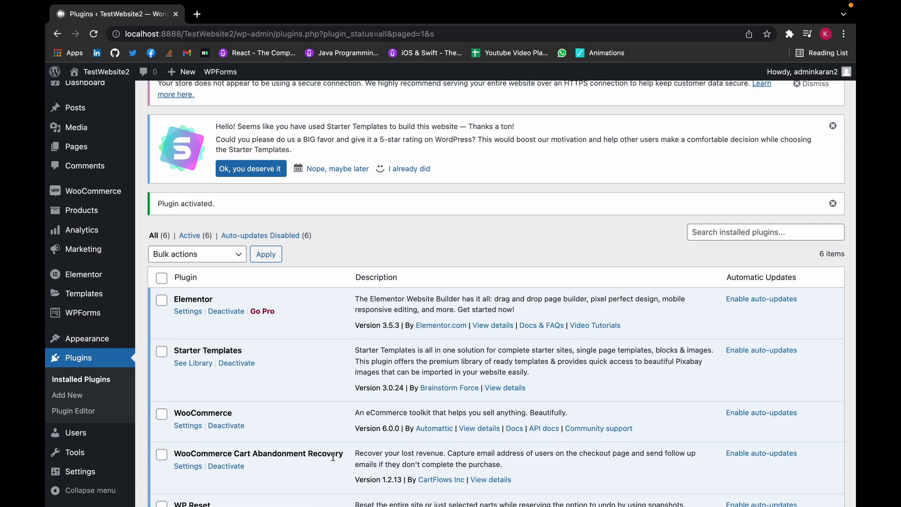
{"action": "mouse_move", "coordinate": [112, 453]}
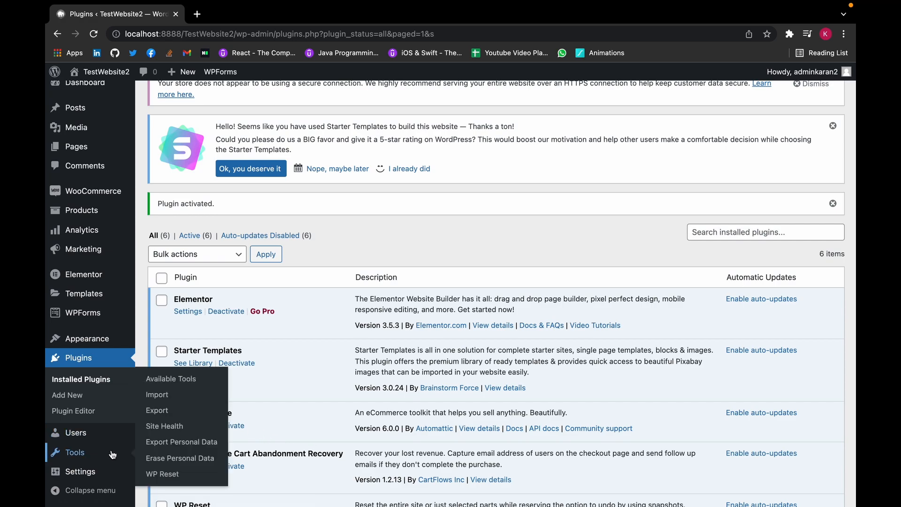
Open Tools > WP Reset and scroll through the Reset tab's table of what gets deleted.
{"action": "left_click", "coordinate": [171, 482]}
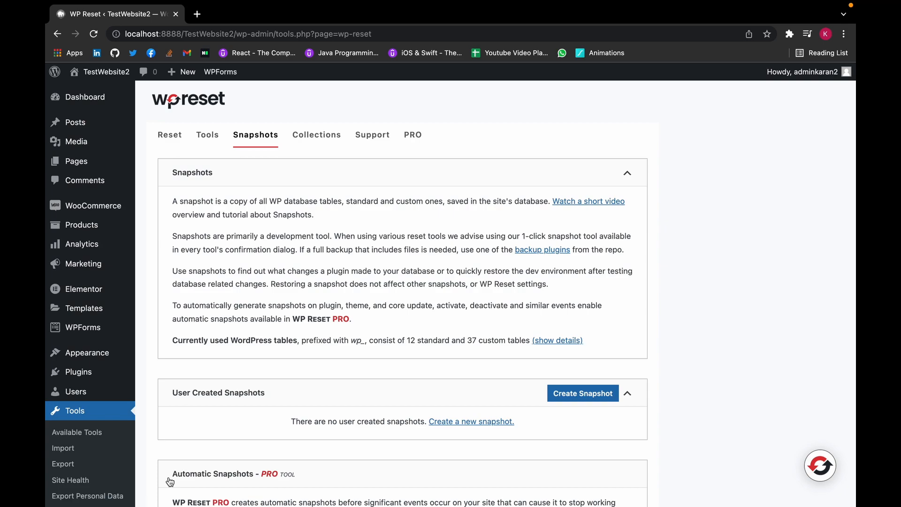
{"action": "left_click", "coordinate": [175, 142]}
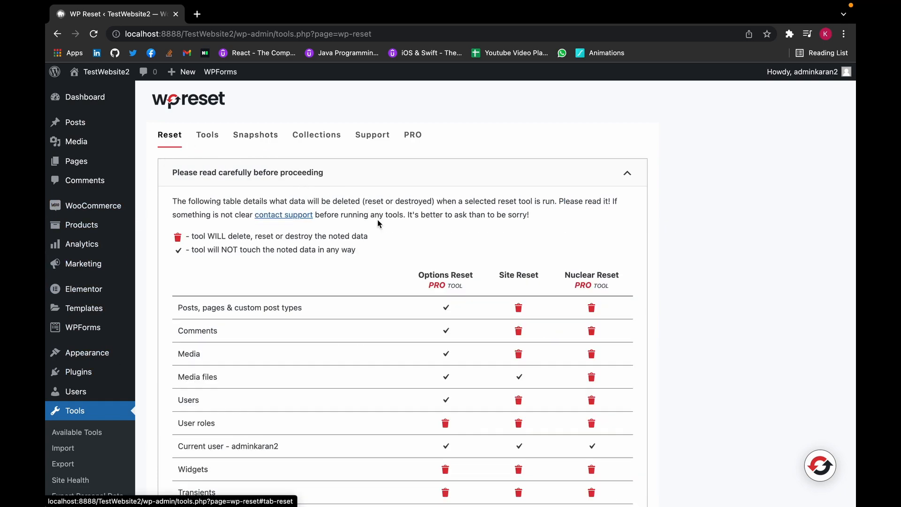
{"action": "scroll", "coordinate": [380, 223], "scroll_direction": "down", "scroll_amount": 3}
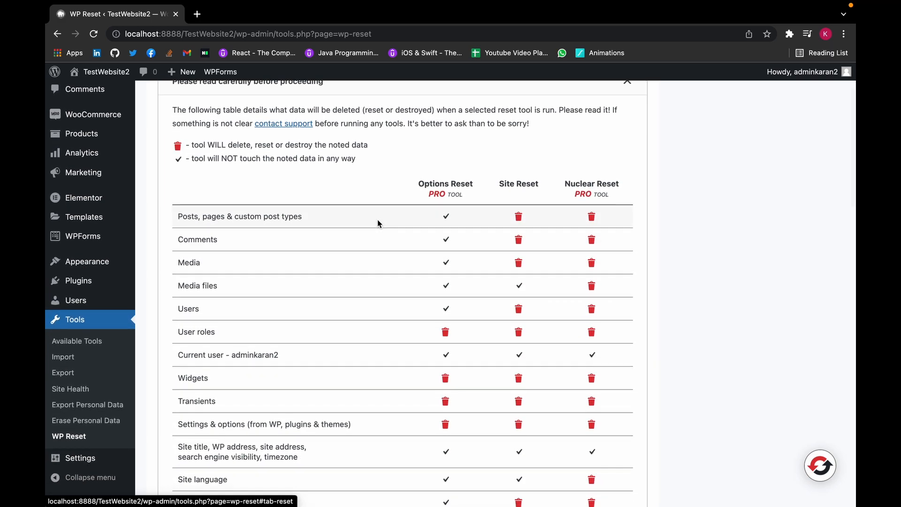
{"action": "scroll", "coordinate": [378, 222], "scroll_direction": "down", "scroll_amount": 1}
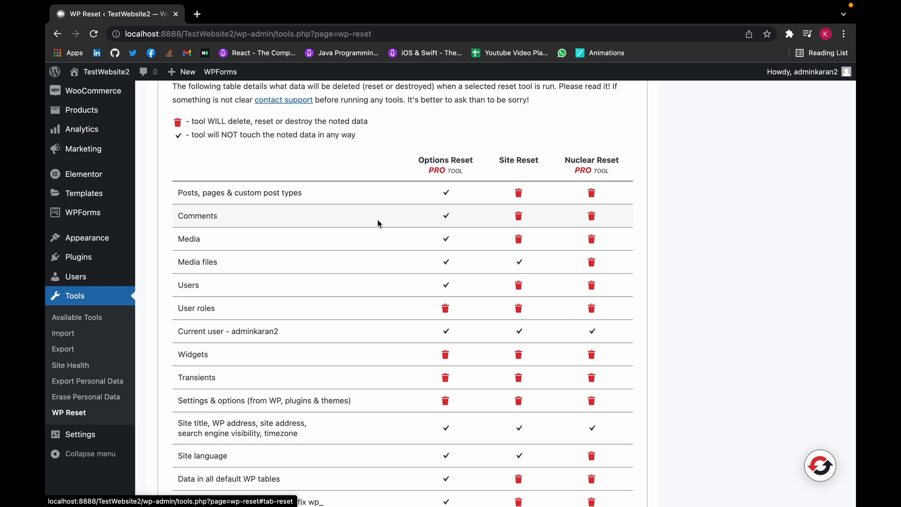
{"action": "scroll", "coordinate": [378, 221], "scroll_direction": "down", "scroll_amount": 1}
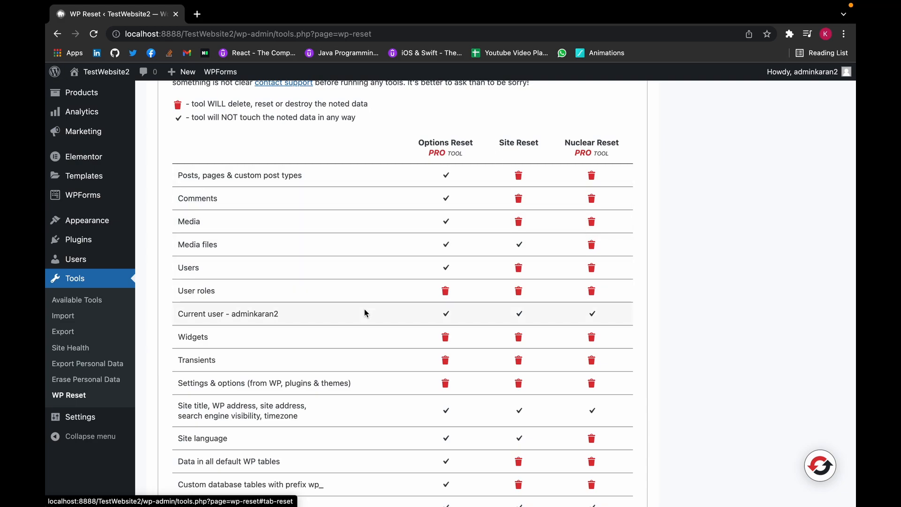
{"action": "scroll", "coordinate": [364, 313], "scroll_direction": "down", "scroll_amount": 4}
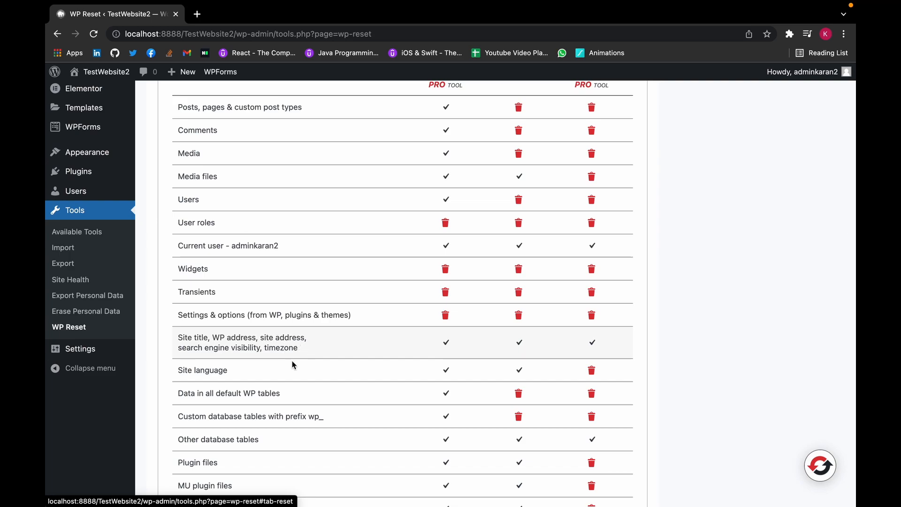
{"action": "scroll", "coordinate": [303, 381], "scroll_direction": "down", "scroll_amount": 4}
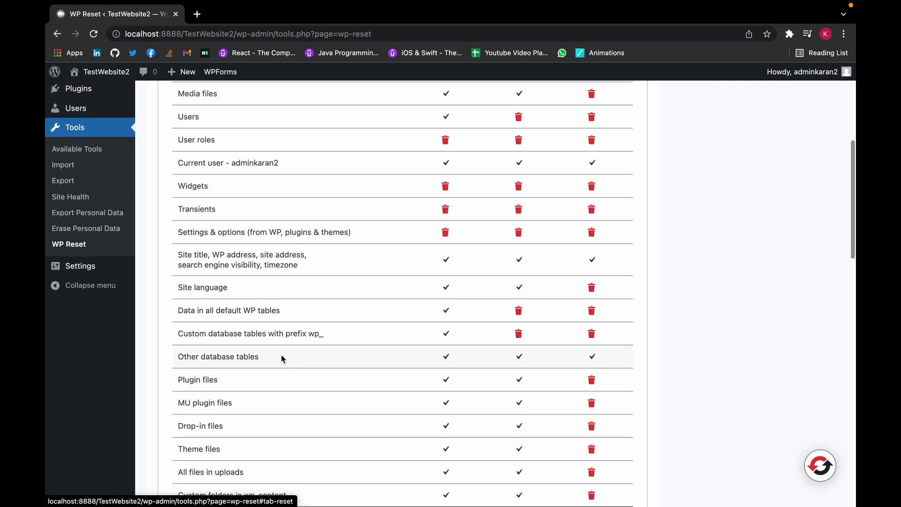
{"action": "scroll", "coordinate": [332, 370], "scroll_direction": "down", "scroll_amount": 3}
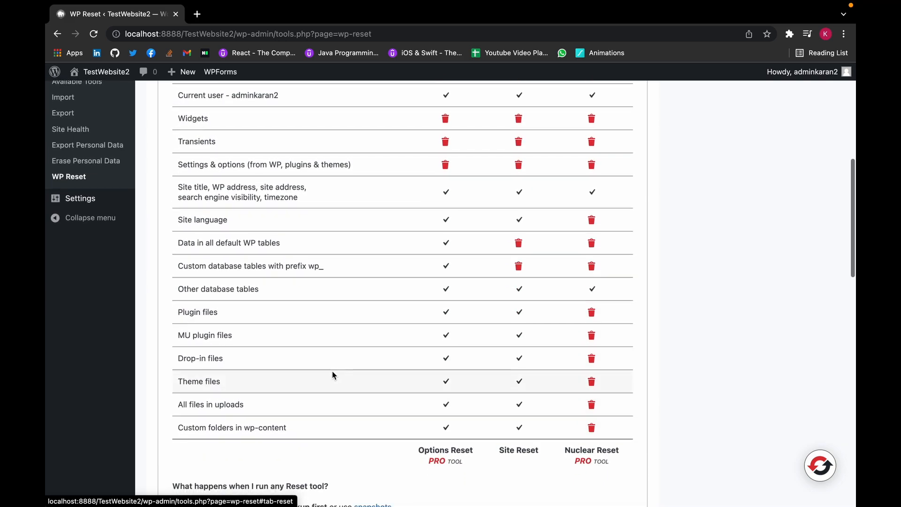
Switch to the Snapshots tab and bring up the Create a new snapshot dialog.
{"action": "scroll", "coordinate": [331, 370], "scroll_direction": "up", "scroll_amount": 7}
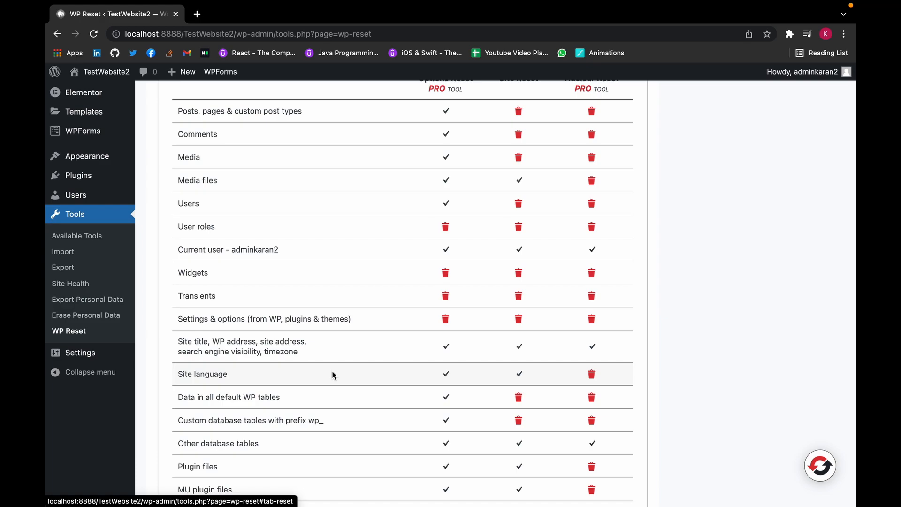
{"action": "scroll", "coordinate": [333, 374], "scroll_direction": "down", "scroll_amount": 13}
{"action": "scroll", "coordinate": [334, 375], "scroll_direction": "up", "scroll_amount": 12}
{"action": "scroll", "coordinate": [333, 375], "scroll_direction": "up", "scroll_amount": 10}
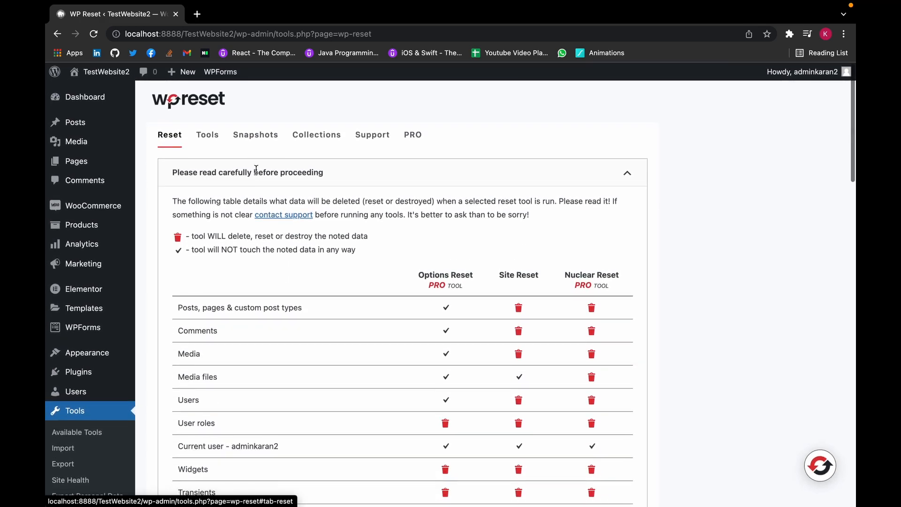
{"action": "left_click", "coordinate": [256, 137]}
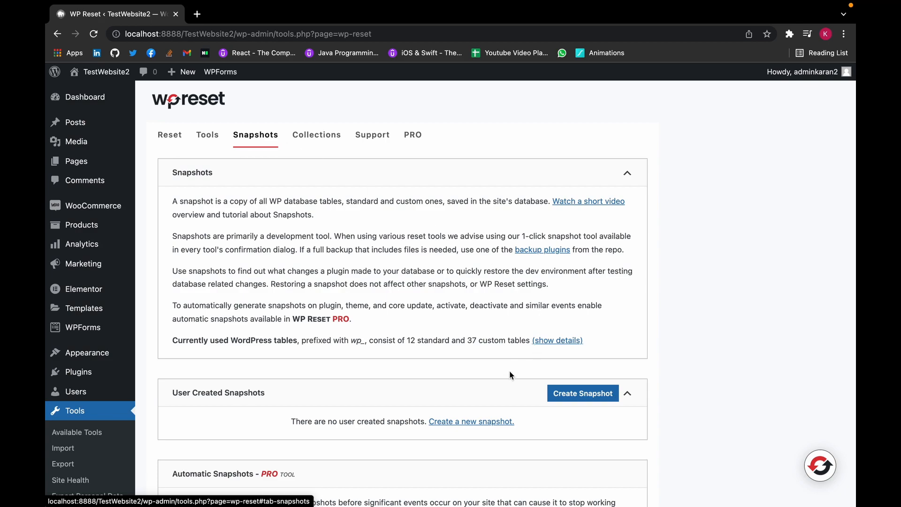
{"action": "left_click", "coordinate": [557, 398]}
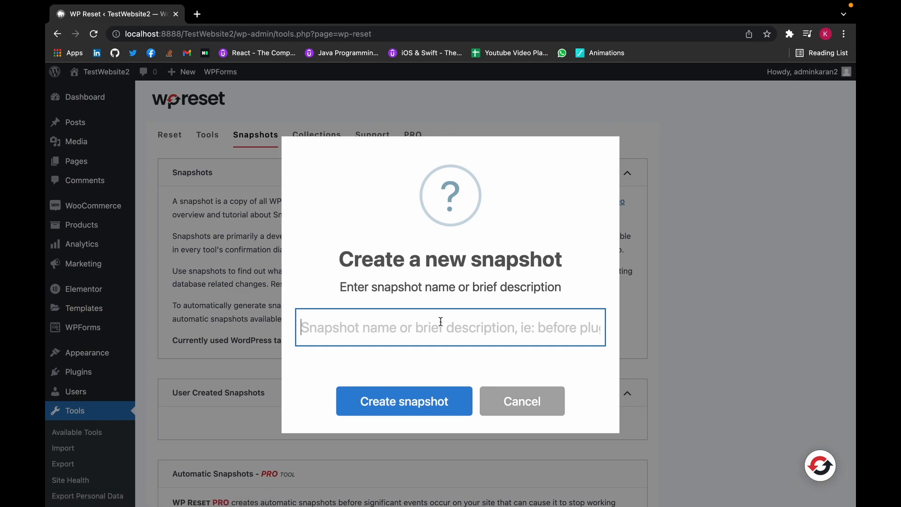
Create a snapshot named 'new snapshot' and acknowledge the Snapshot created confirmation.
{"action": "type", "text": "new snap"}
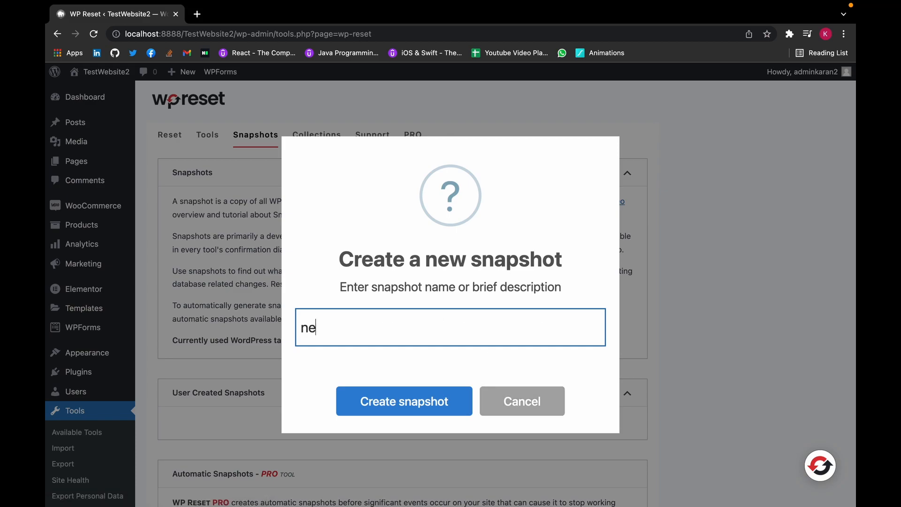
{"action": "type", "text": "shot"}
{"action": "left_click", "coordinate": [450, 410]}
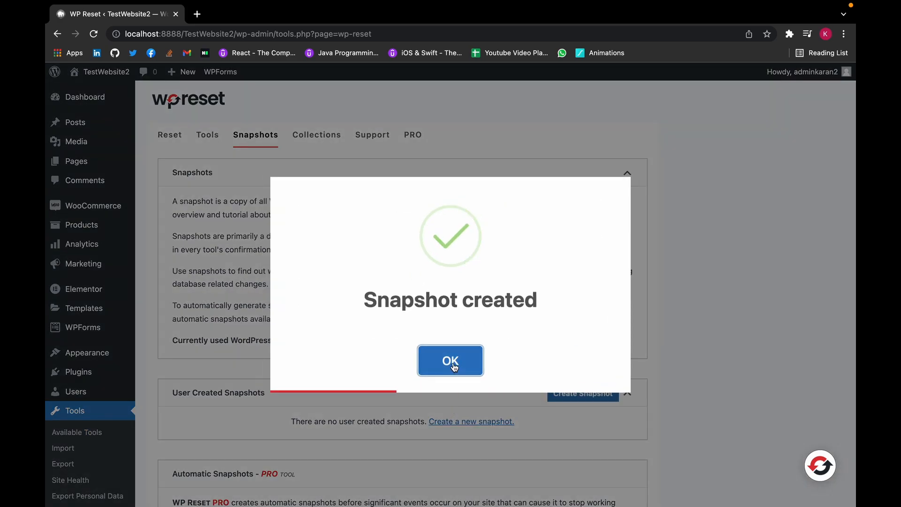
{"action": "left_click", "coordinate": [453, 366]}
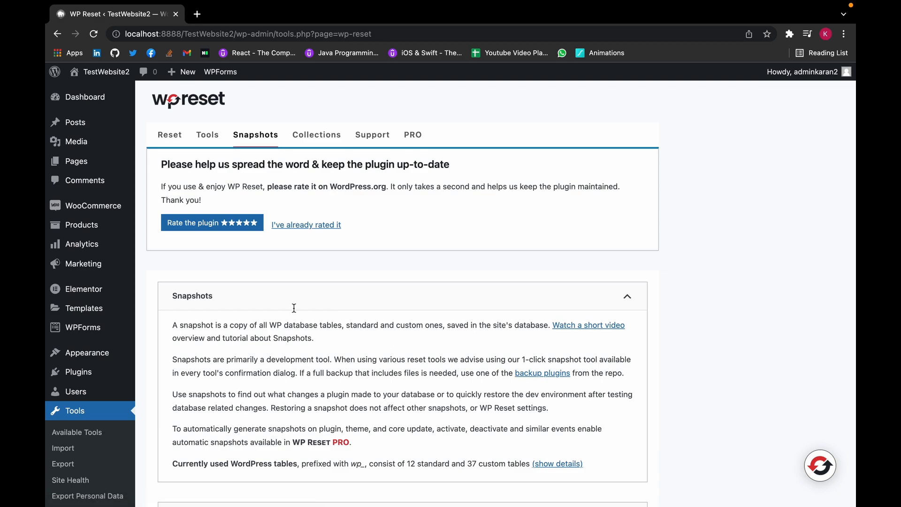
On the Reset tab, enter 'reset' in Site Reset and confirm resetting WordPress to defaults.
{"action": "left_click", "coordinate": [167, 137]}
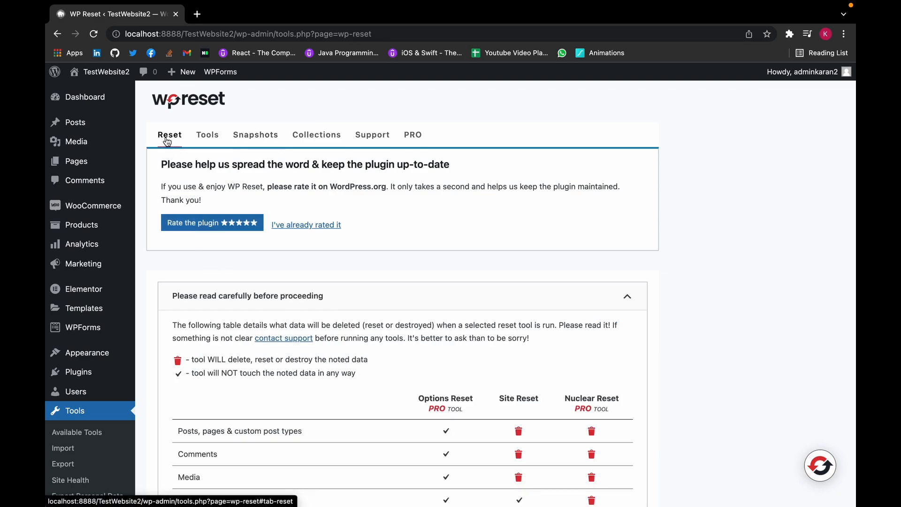
{"action": "scroll", "coordinate": [379, 242], "scroll_direction": "down", "scroll_amount": 5}
{"action": "scroll", "coordinate": [379, 242], "scroll_direction": "down", "scroll_amount": 11}
{"action": "scroll", "coordinate": [379, 239], "scroll_direction": "down", "scroll_amount": 12}
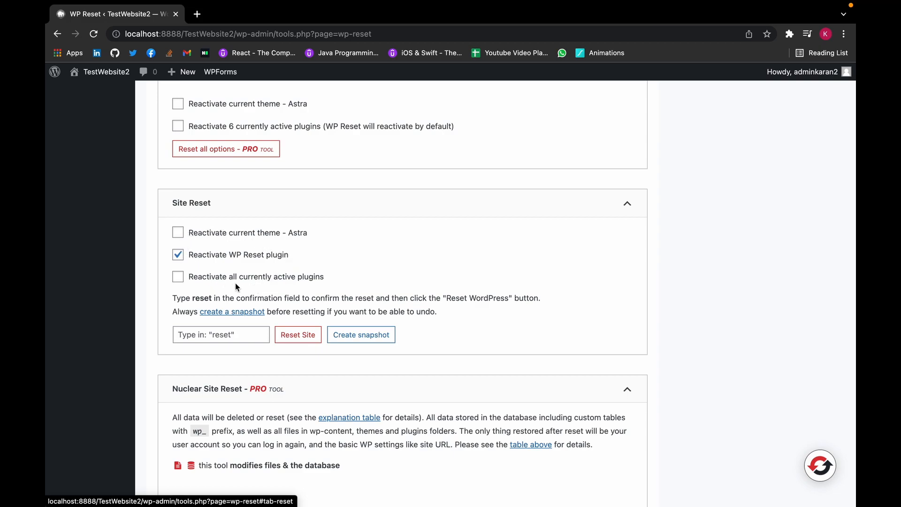
{"action": "left_click", "coordinate": [250, 335]}
{"action": "type", "text": "reset"}
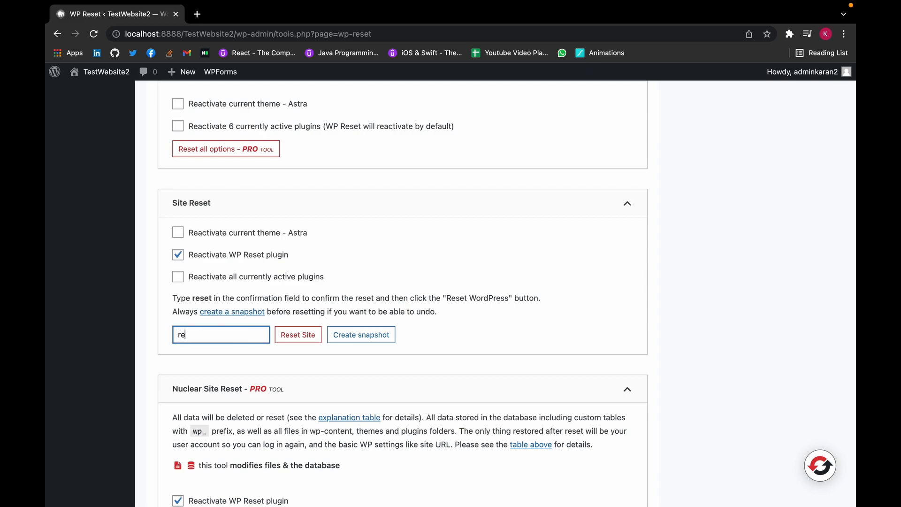
{"action": "left_click", "coordinate": [316, 334]}
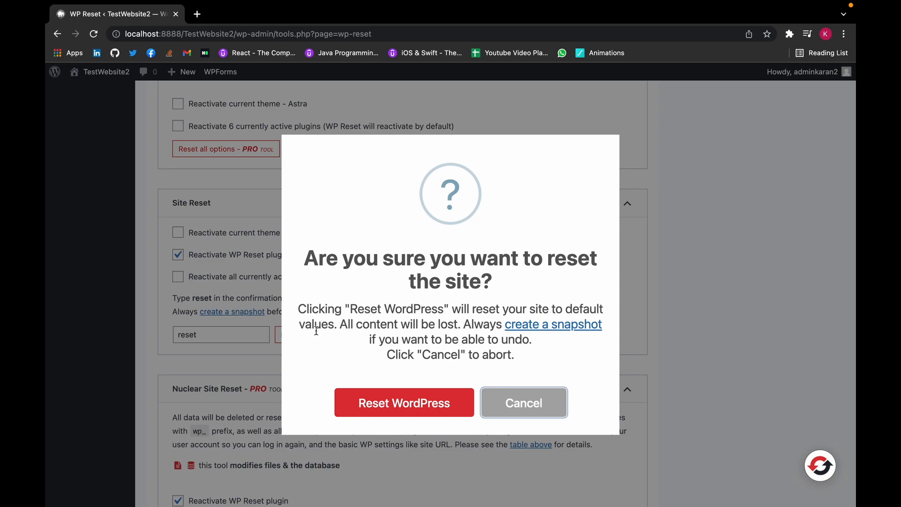
{"action": "left_click", "coordinate": [430, 404]}
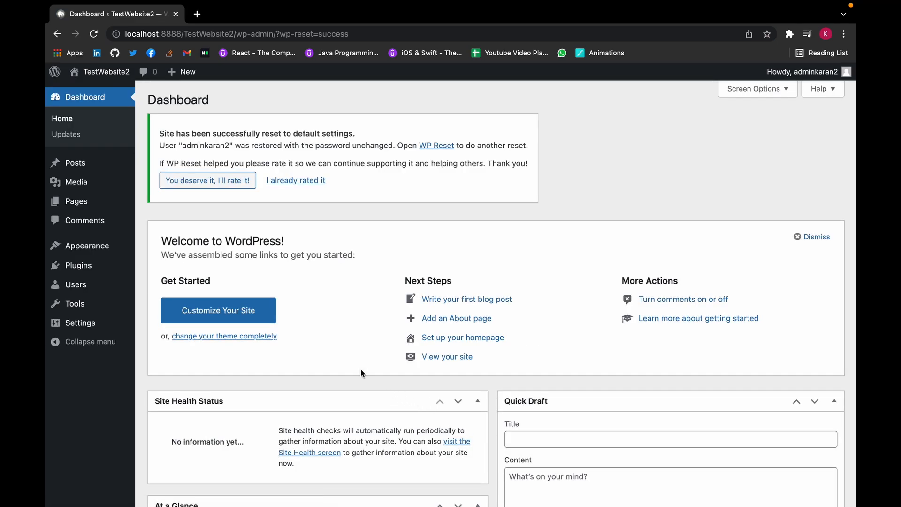
View the reset site's front end, then return to the admin and go to Installed Plugins.
{"action": "left_click_drag", "start_coordinate": [171, 134], "coordinate": [359, 132]}
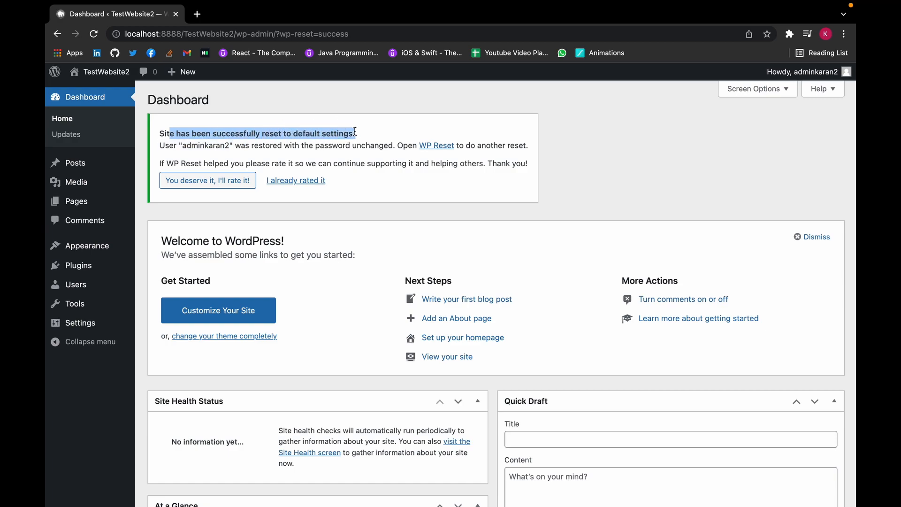
{"action": "left_click", "coordinate": [124, 81]}
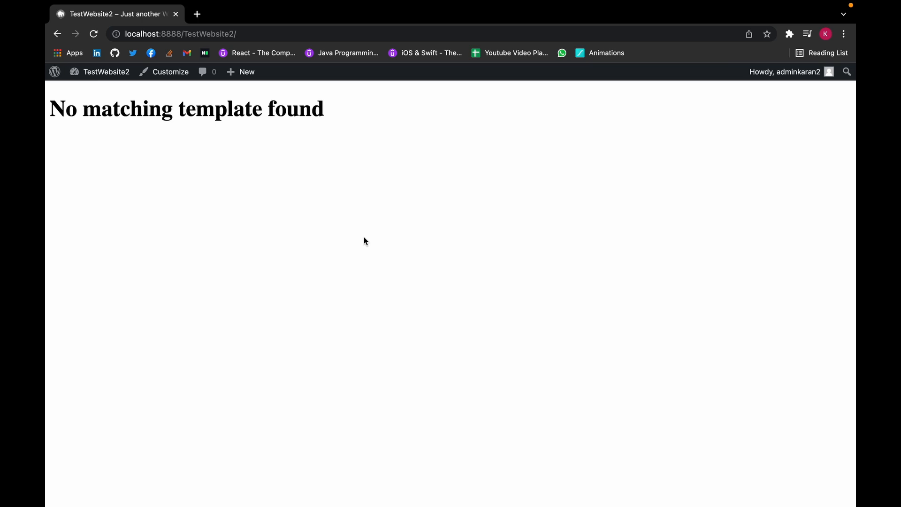
{"action": "left_click", "coordinate": [99, 78]}
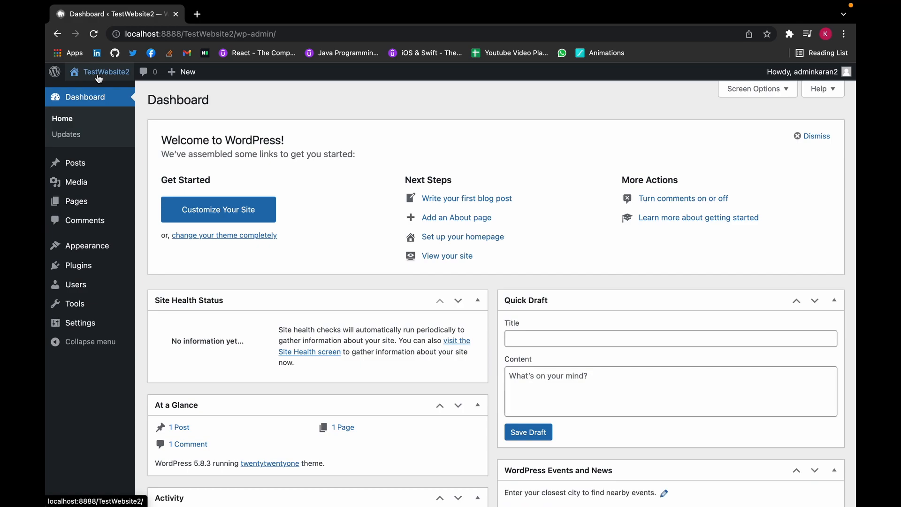
{"action": "mouse_move", "coordinate": [110, 250]}
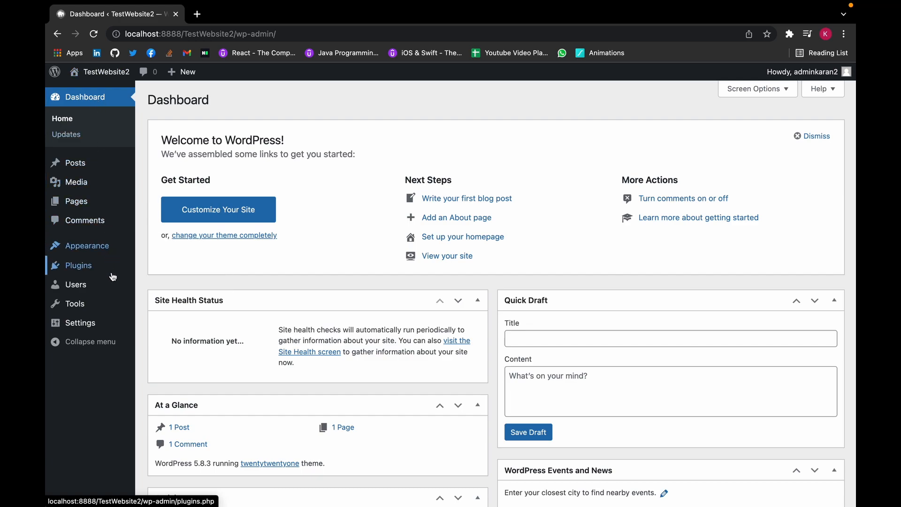
{"action": "left_click", "coordinate": [111, 272]}
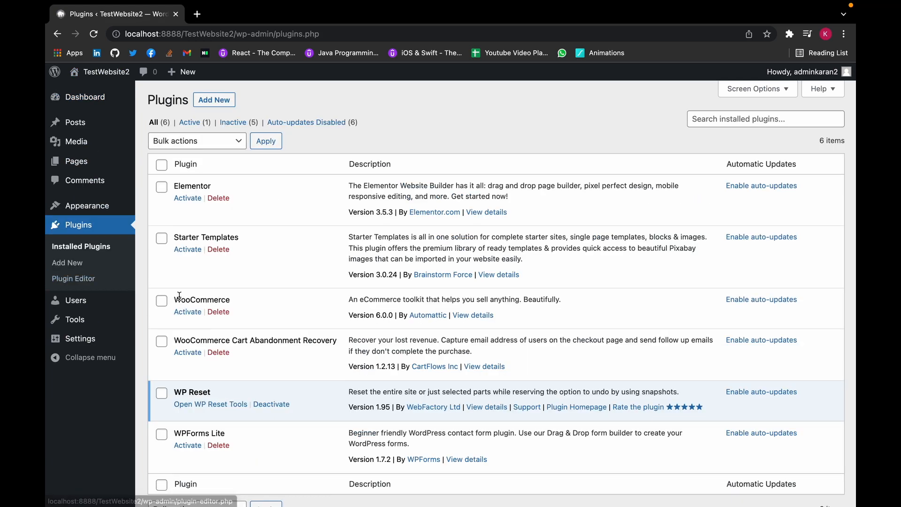
Open WP Reset tools from the Plugins list and scroll its Snapshots tab to 'new snapshot'.
{"action": "scroll", "coordinate": [225, 286], "scroll_direction": "down", "scroll_amount": 3}
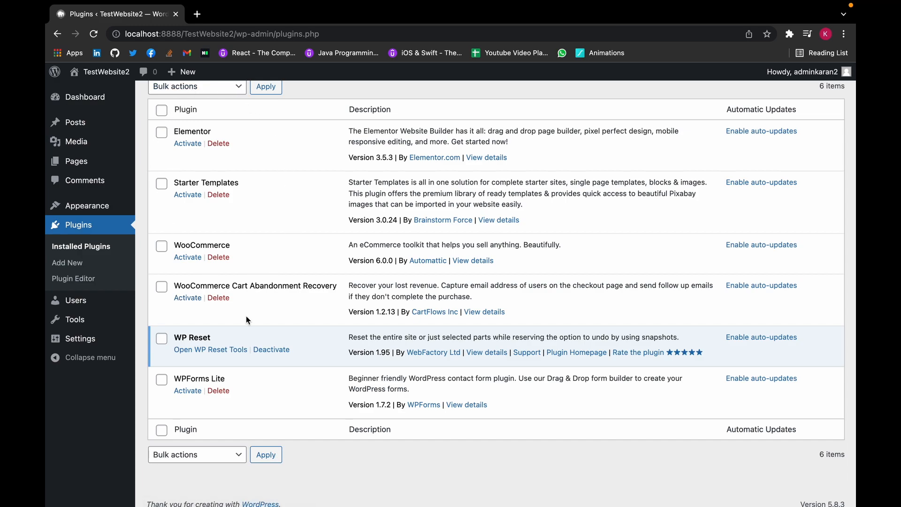
{"action": "scroll", "coordinate": [247, 319], "scroll_direction": "down", "scroll_amount": 1}
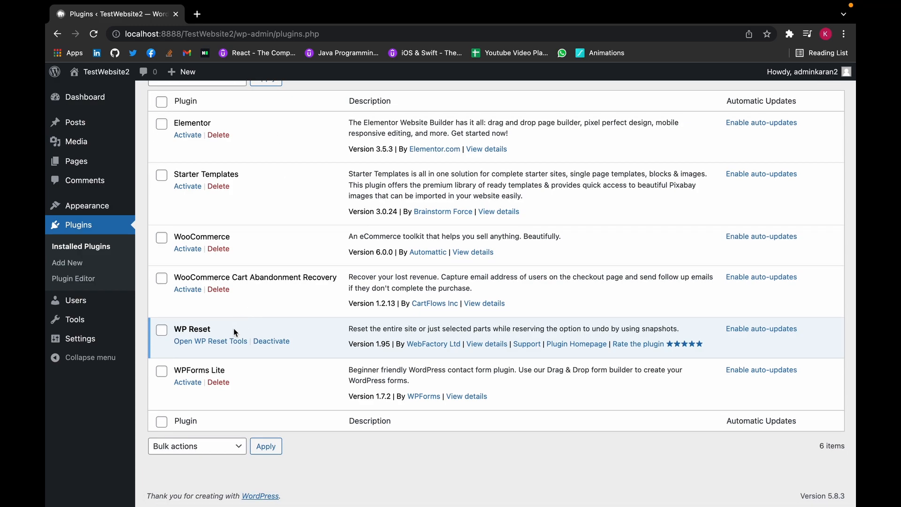
{"action": "left_click", "coordinate": [234, 342]}
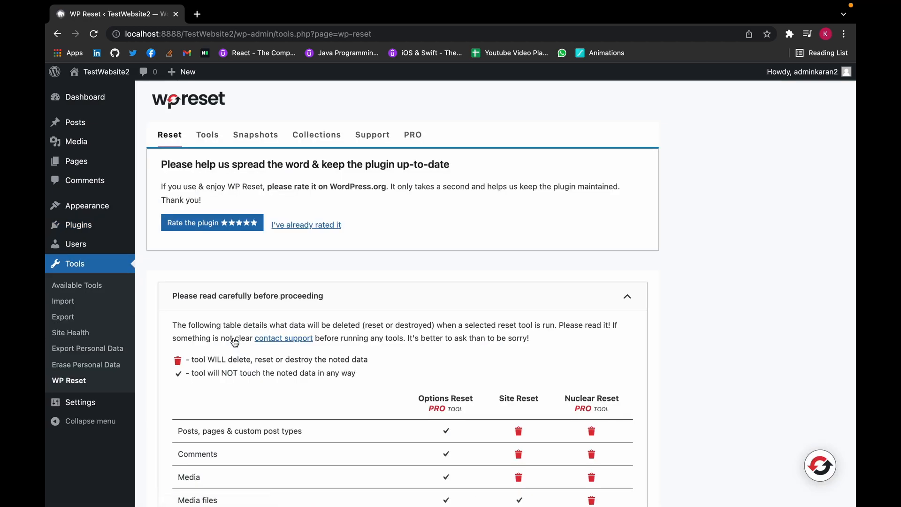
{"action": "scroll", "coordinate": [235, 341], "scroll_direction": "down", "scroll_amount": 5}
{"action": "scroll", "coordinate": [235, 341], "scroll_direction": "down", "scroll_amount": 3}
{"action": "scroll", "coordinate": [234, 342], "scroll_direction": "up", "scroll_amount": 7}
{"action": "left_click", "coordinate": [258, 139]}
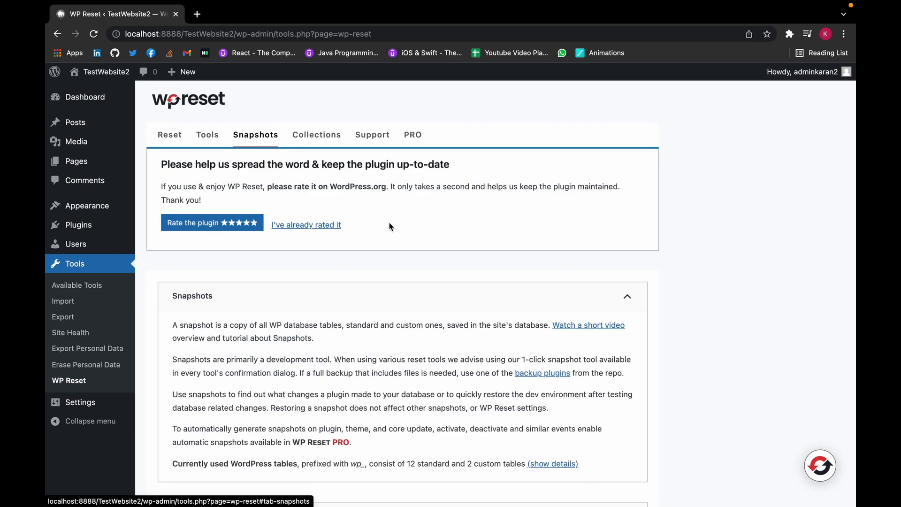
{"action": "scroll", "coordinate": [389, 225], "scroll_direction": "down", "scroll_amount": 2}
{"action": "scroll", "coordinate": [389, 226], "scroll_direction": "down", "scroll_amount": 5}
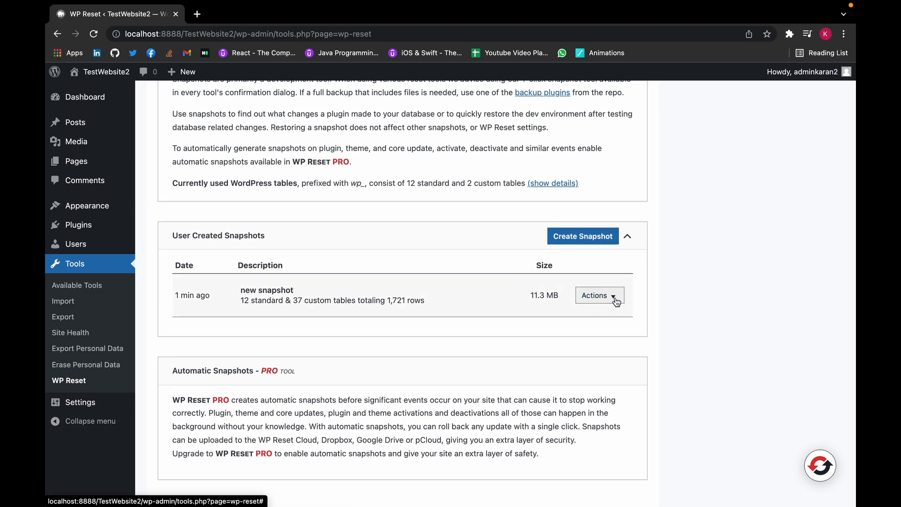
Restore 'new snapshot' from its Actions menu and confirm the reload.
{"action": "left_click", "coordinate": [615, 302]}
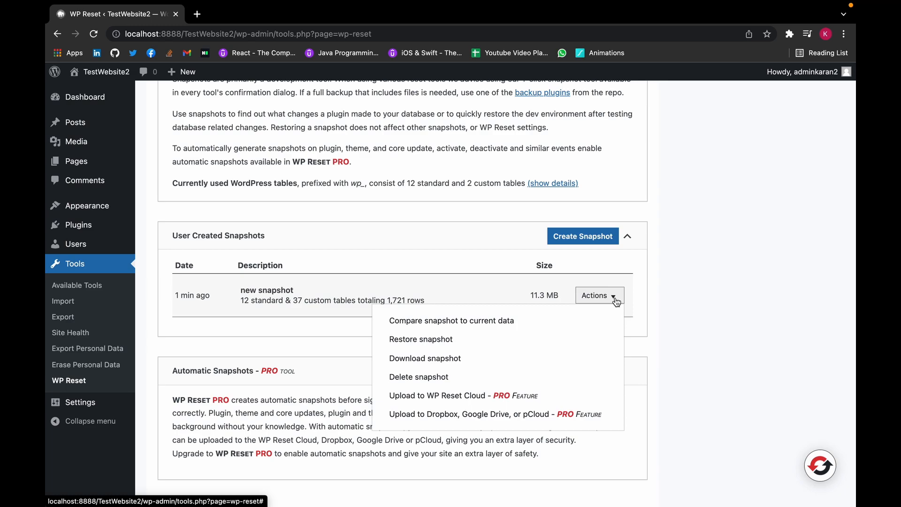
{"action": "left_click", "coordinate": [539, 338]}
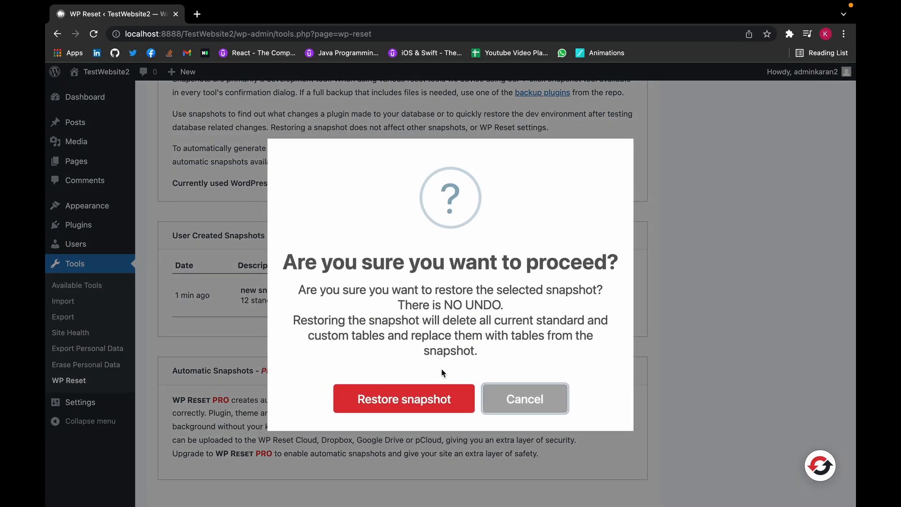
{"action": "left_click", "coordinate": [434, 400]}
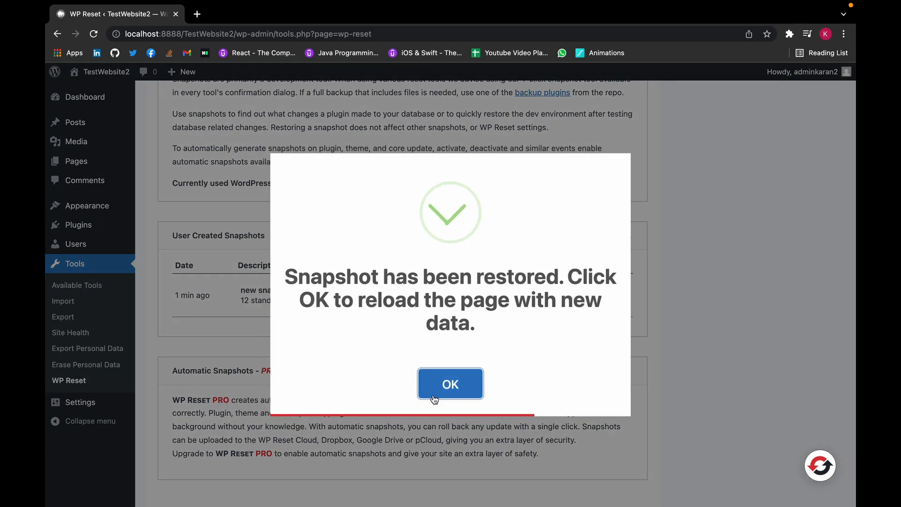
{"action": "left_click", "coordinate": [440, 387]}
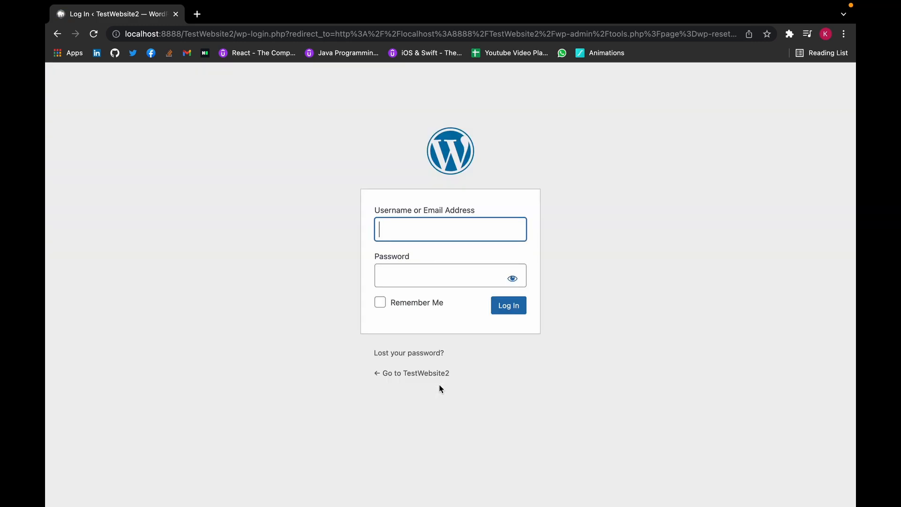
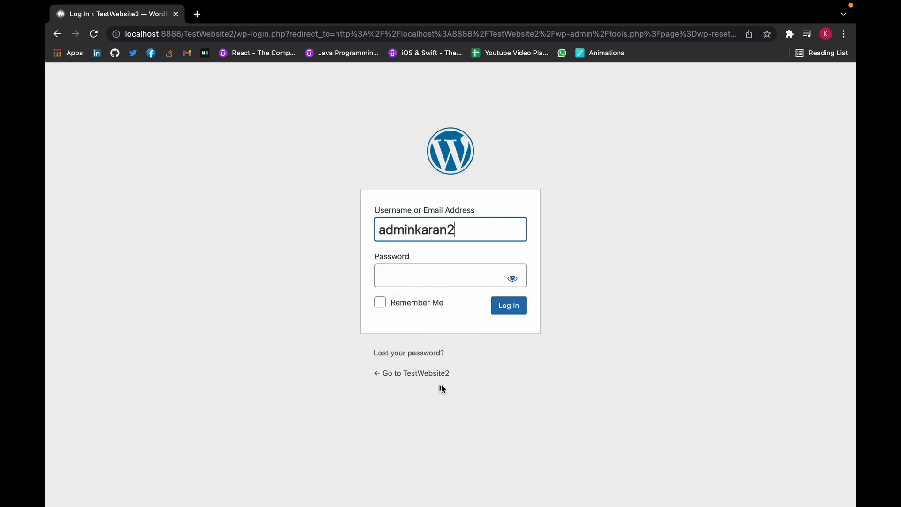
Log back in with the admin username and password.
{"action": "left_click", "coordinate": [420, 278]}
{"action": "type", "text": "•••••••••••"}
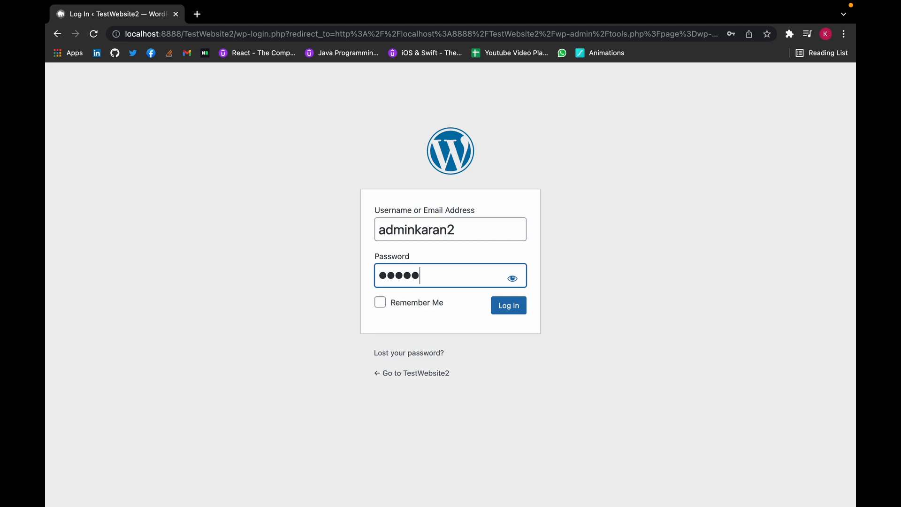
{"action": "type", "text": "•"}
{"action": "left_click", "coordinate": [522, 306]}
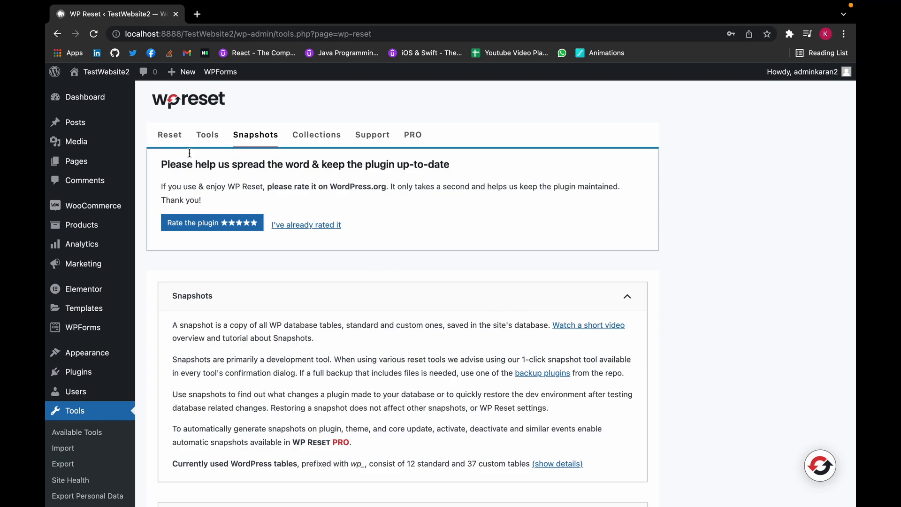
Visit the front page and scroll to confirm the original print store homepage is back.
{"action": "left_click", "coordinate": [126, 76]}
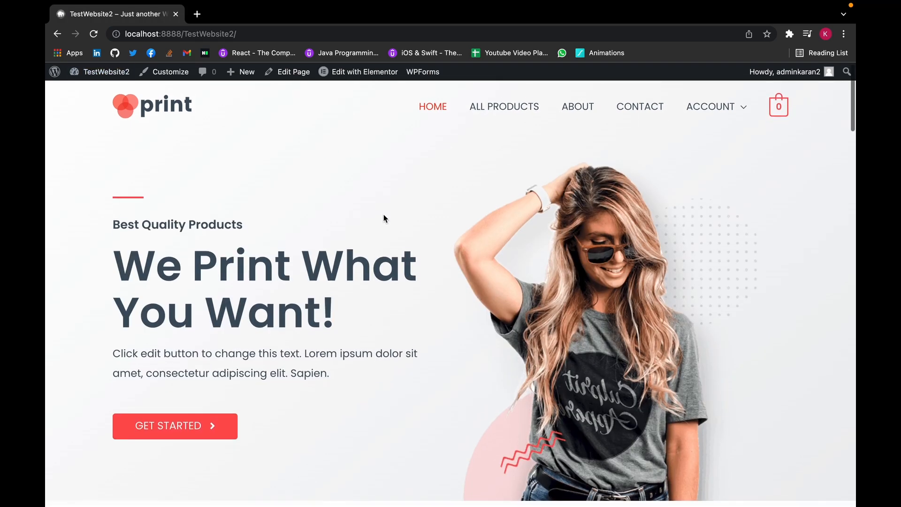
{"action": "scroll", "coordinate": [384, 217], "scroll_direction": "down", "scroll_amount": 6}
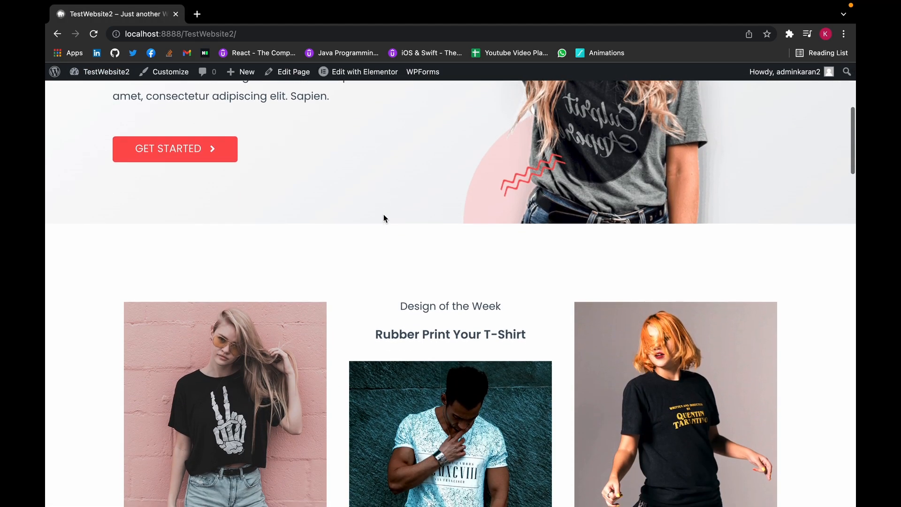
{"action": "scroll", "coordinate": [384, 218], "scroll_direction": "up", "scroll_amount": 6}
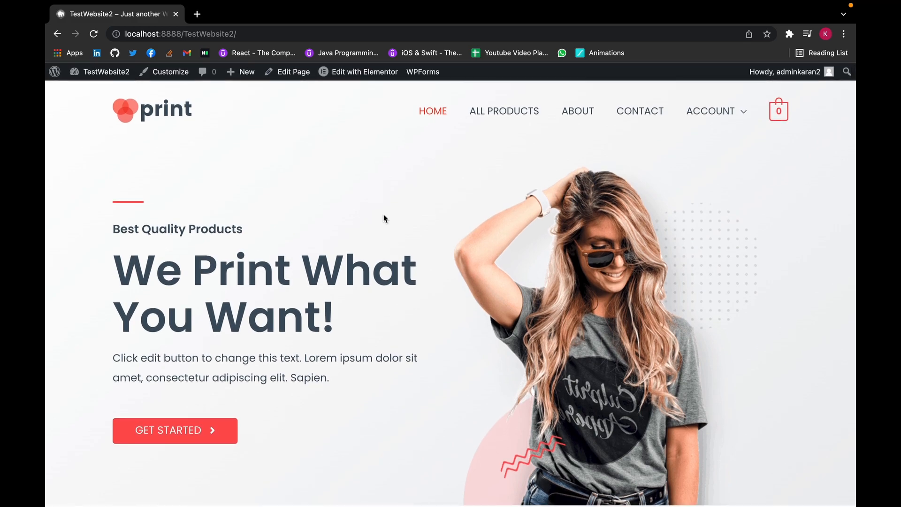